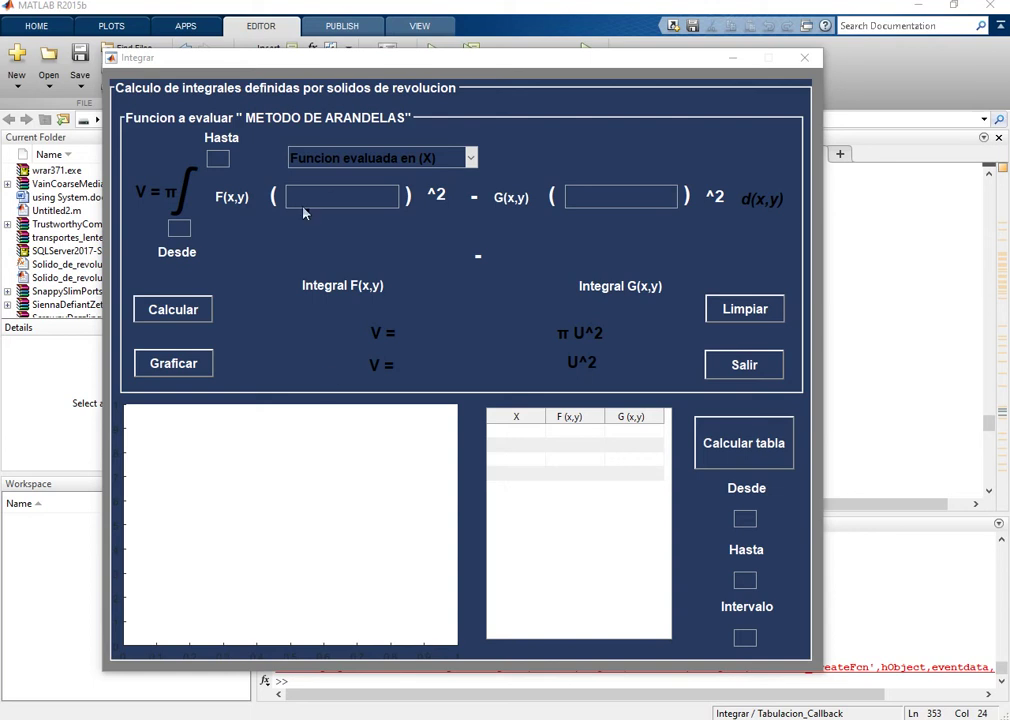
# - Enter sqrt(x) as F(x,y) and x^2 as G(x,y) in the washer-method calculator
pyautogui.click(330, 198)
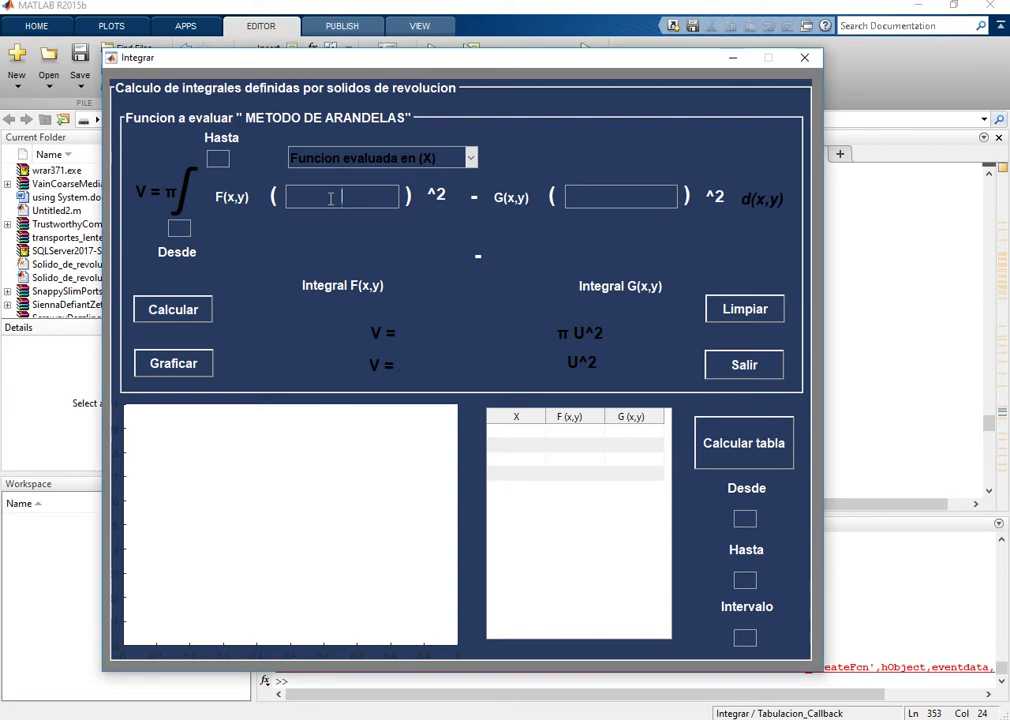
pyautogui.write('sqr')
pyautogui.write('t')
pyautogui.write('()')
pyautogui.write('x')
pyautogui.click(595, 196)
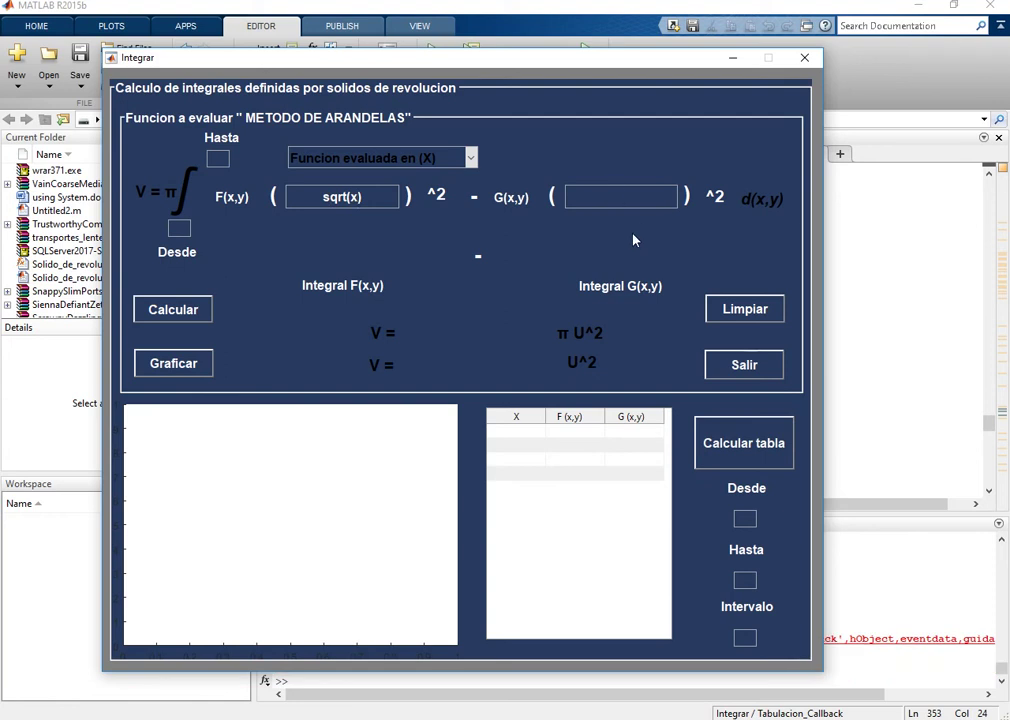
pyautogui.write('x')
# - Calculate the table of function values from 0 to 3 with an interval of 0.1
pyautogui.write('0')
pyautogui.click(746, 579)
pyautogui.write('5')
pyautogui.click(751, 637)
pyautogui.write('0.1')
pyautogui.press('BackSpace')
pyautogui.write('3')
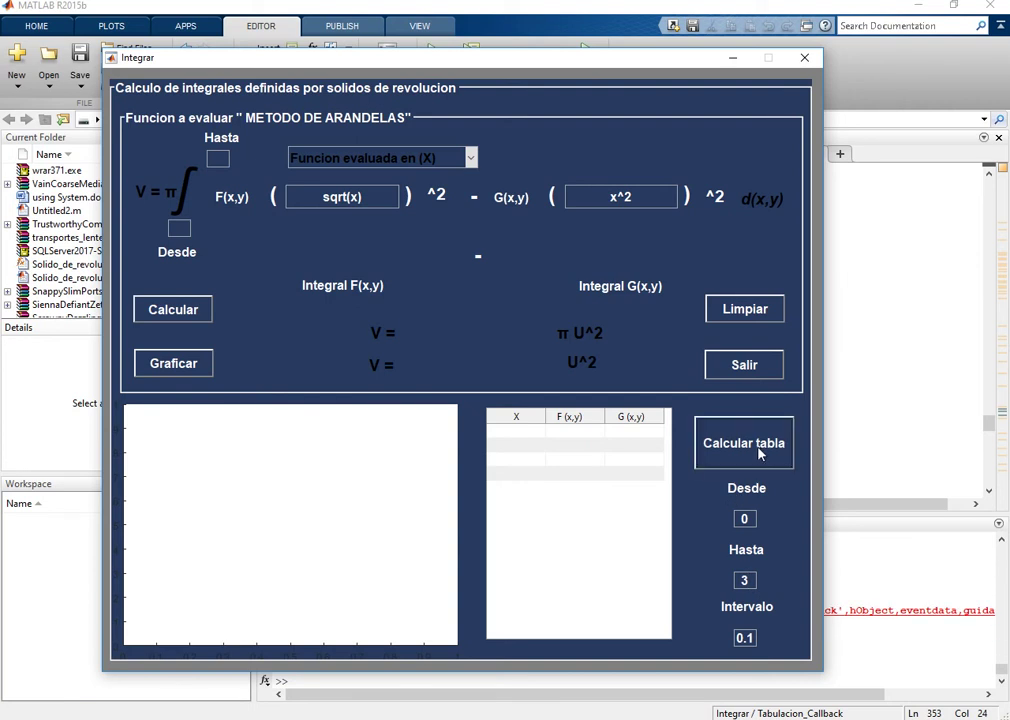
pyautogui.click(755, 452)
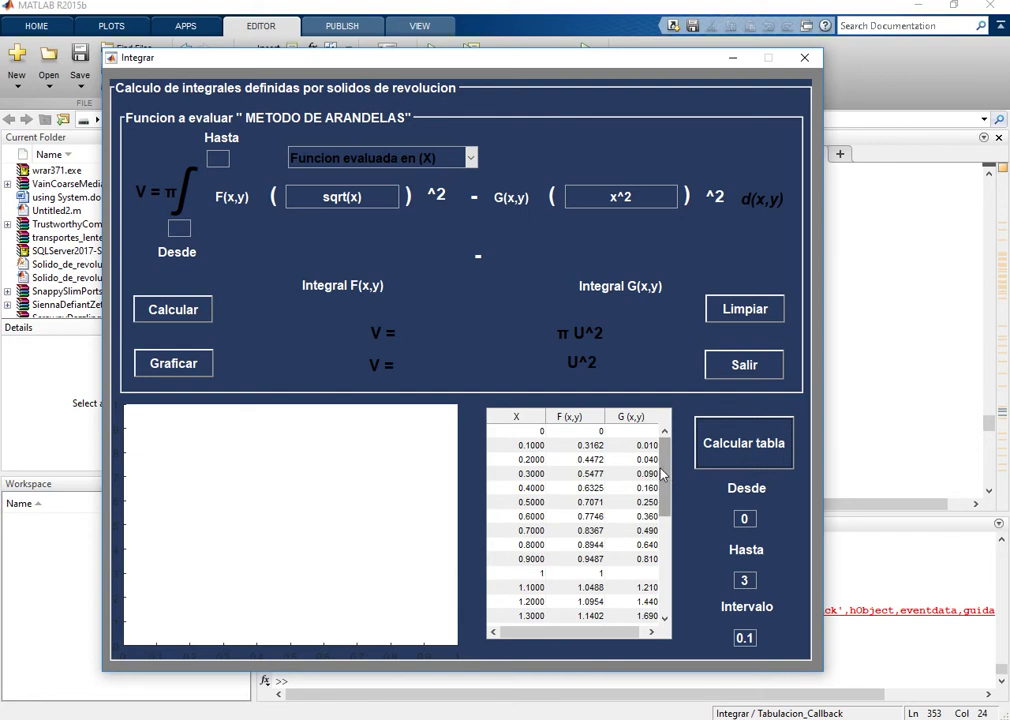
# - Examine the tabulated X, F(x,y) and G(x,y) values across the whole range
pyautogui.moveTo(611, 637); pyautogui.dragTo(614, 637)
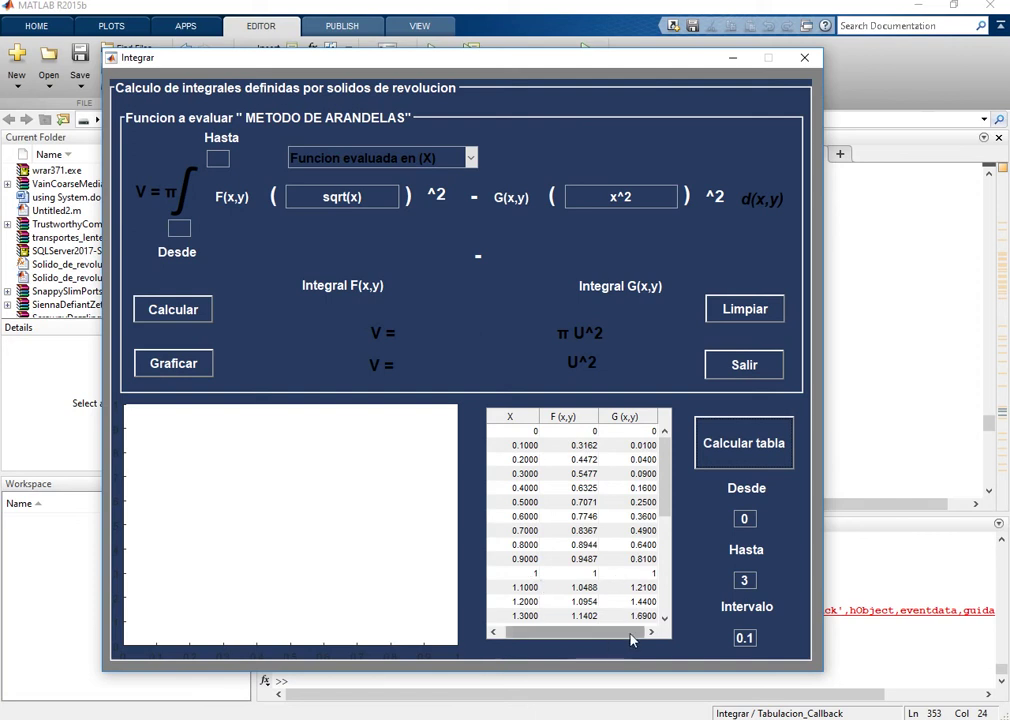
pyautogui.moveTo(665, 620); pyautogui.dragTo(665, 621)
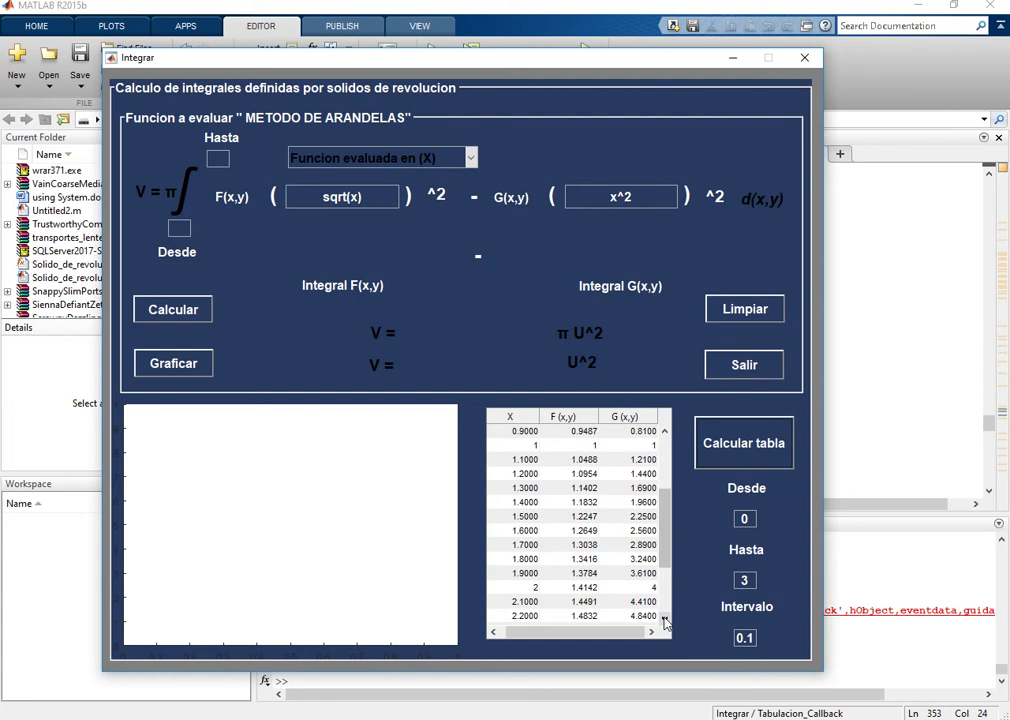
pyautogui.click(665, 621)
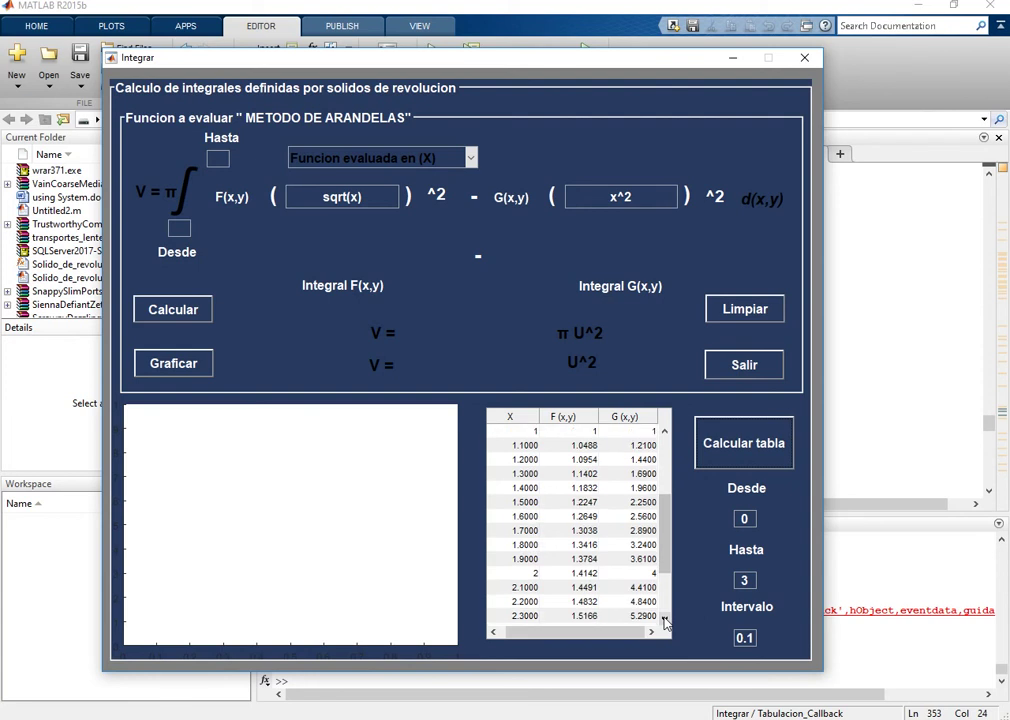
pyautogui.click(665, 621)
pyautogui.click(665, 621)
pyautogui.click(665, 621)
pyautogui.click(665, 621)
pyautogui.click(665, 621)
pyautogui.click(665, 621)
pyautogui.click(665, 621)
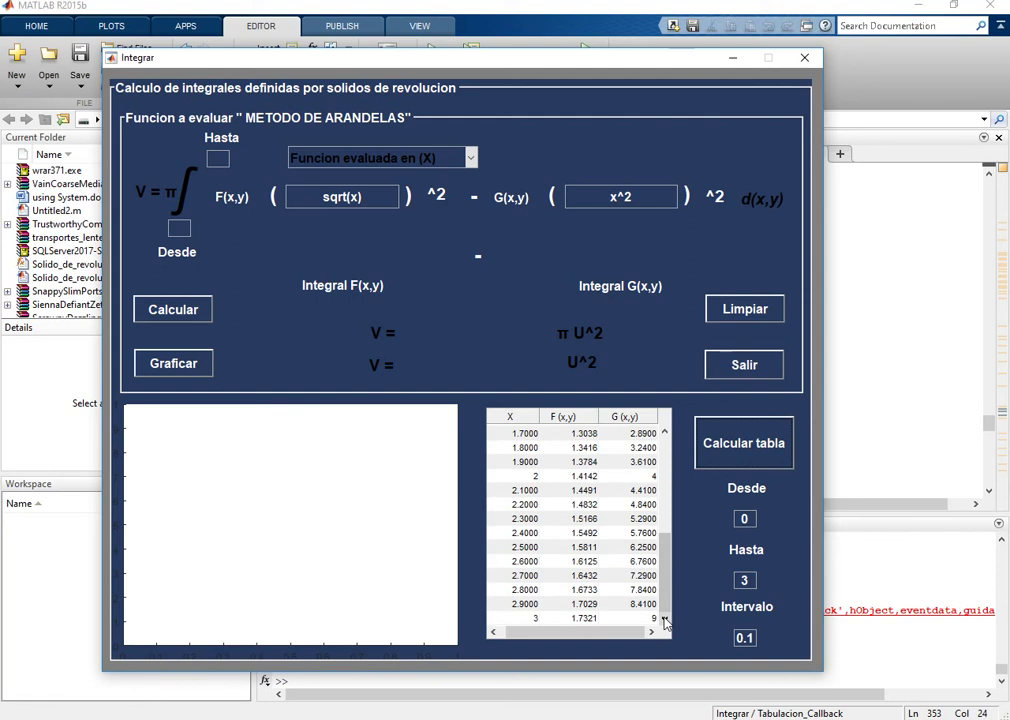
pyautogui.moveTo(665, 595); pyautogui.dragTo(668, 482)
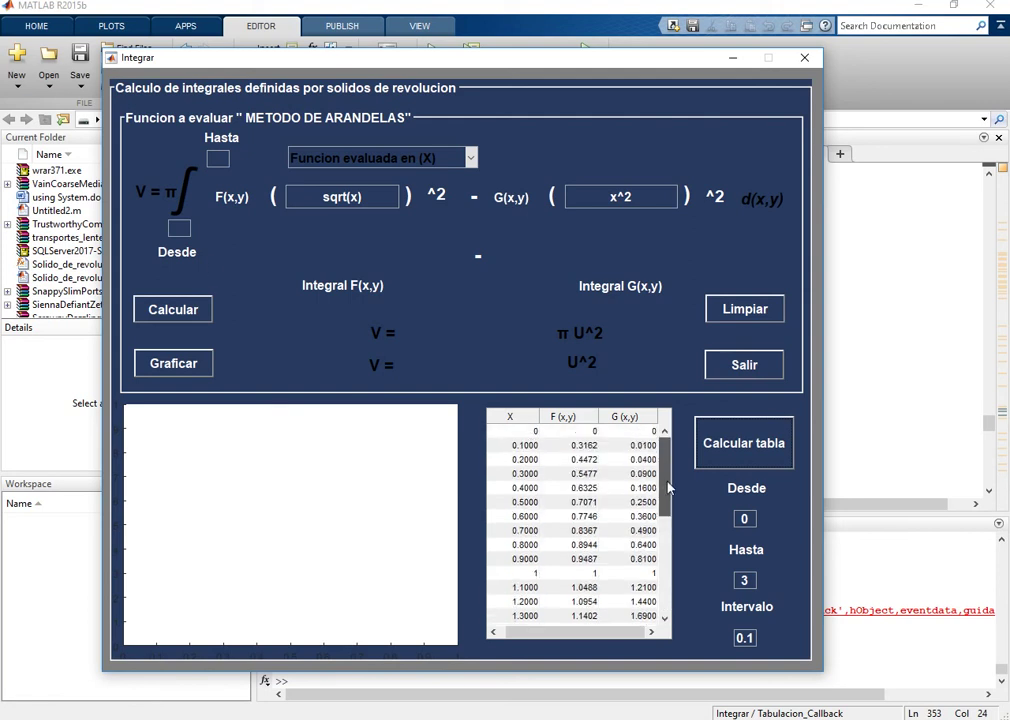
# - Calculate the volume integral from 0 to 1 with "Funcion evaluada en (X)" and graph both functions
pyautogui.click(180, 228)
pyautogui.write('0')
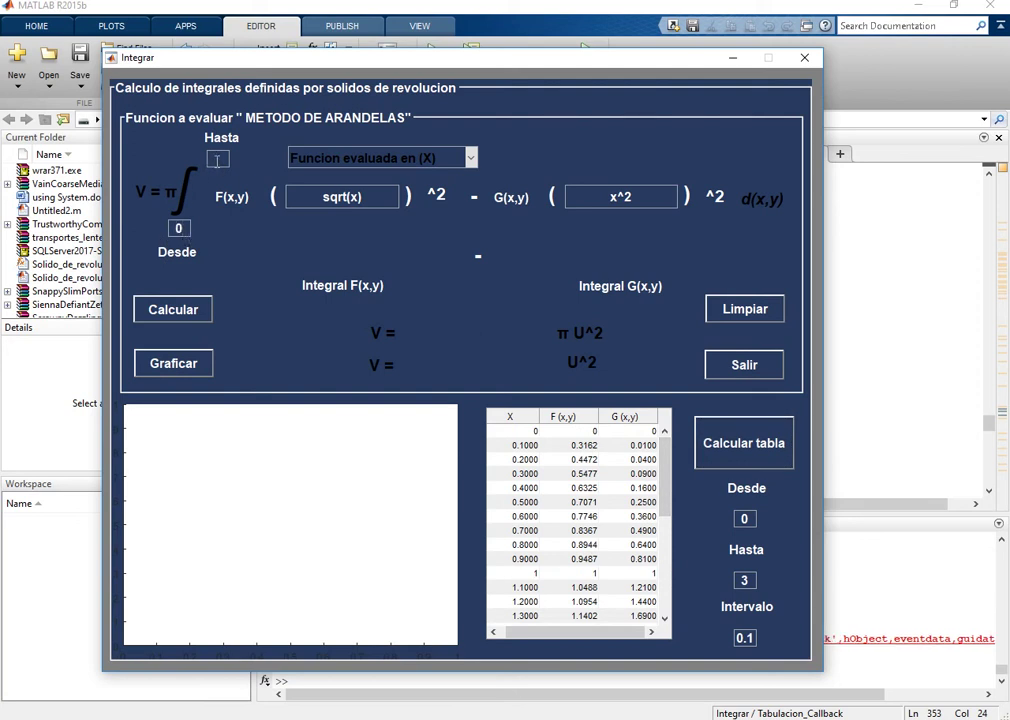
pyautogui.click(216, 160)
pyautogui.write('1')
pyautogui.click(469, 160)
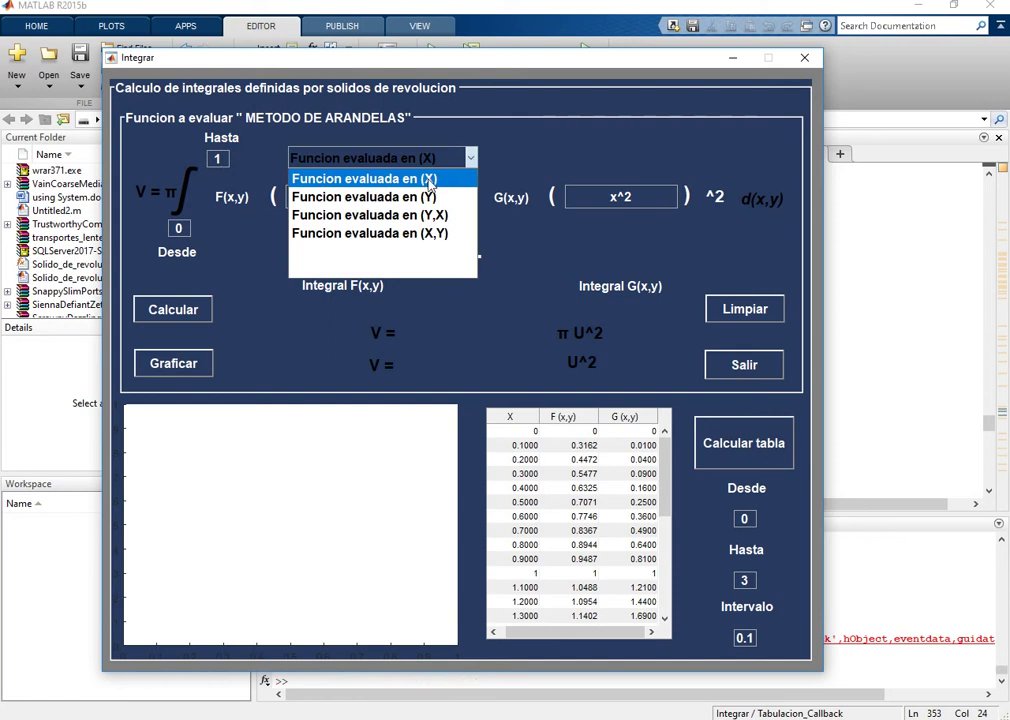
pyautogui.click(429, 180)
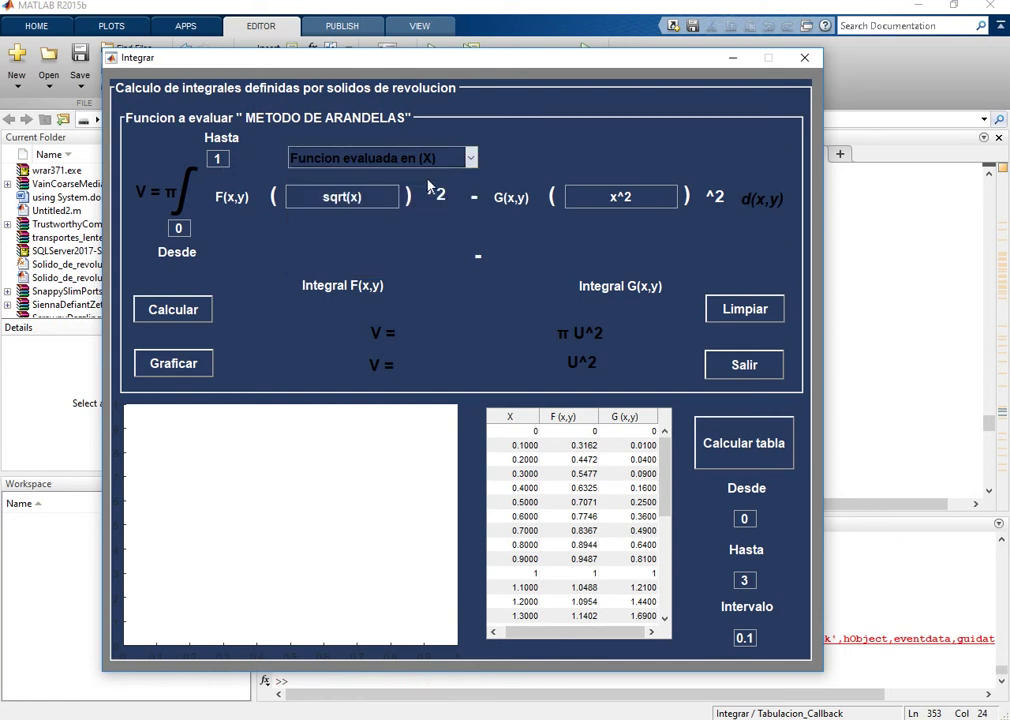
pyautogui.click(177, 312)
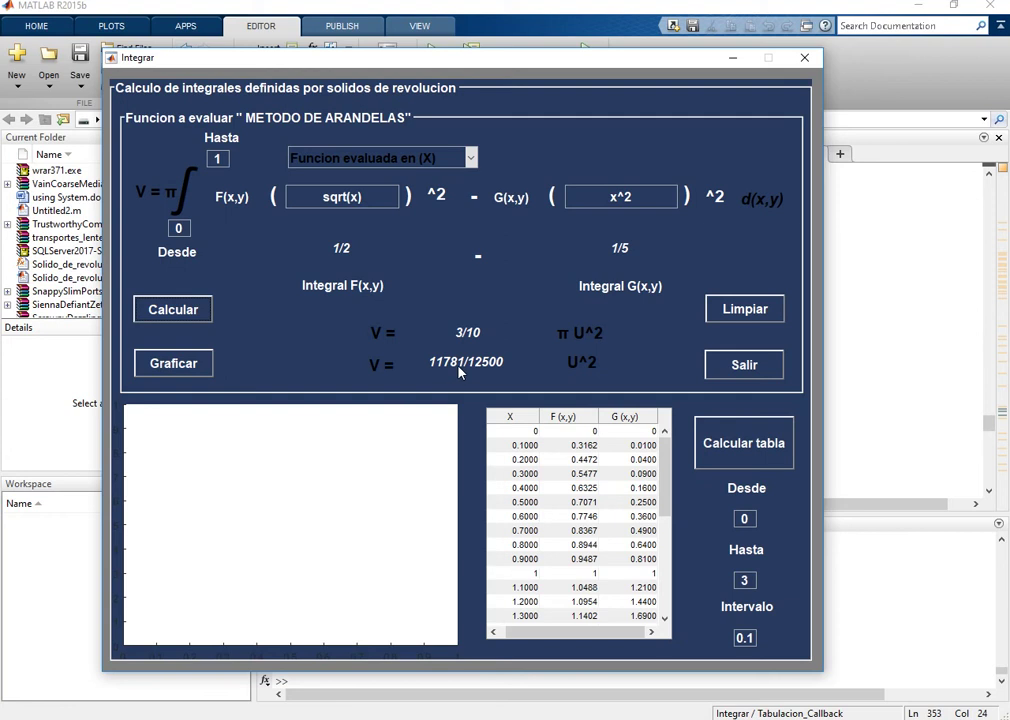
pyautogui.click(177, 372)
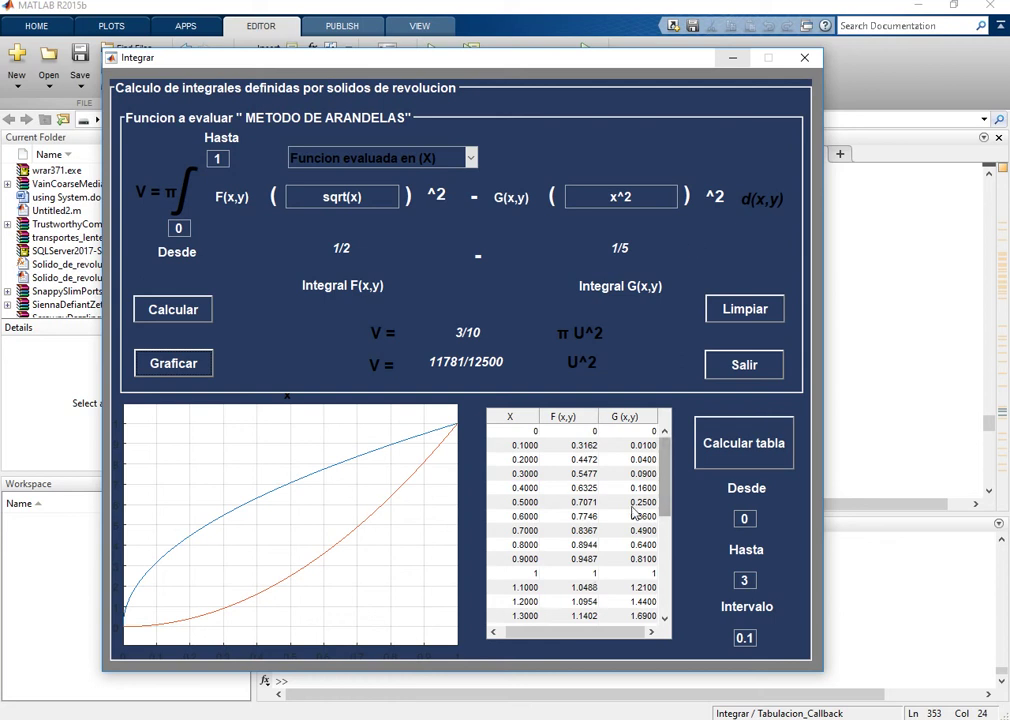
# - Switch to the GeoGebra file solido de revoluvion.ggb and view the animated 3D solid of revolution and its functions
pyautogui.click(732, 63)
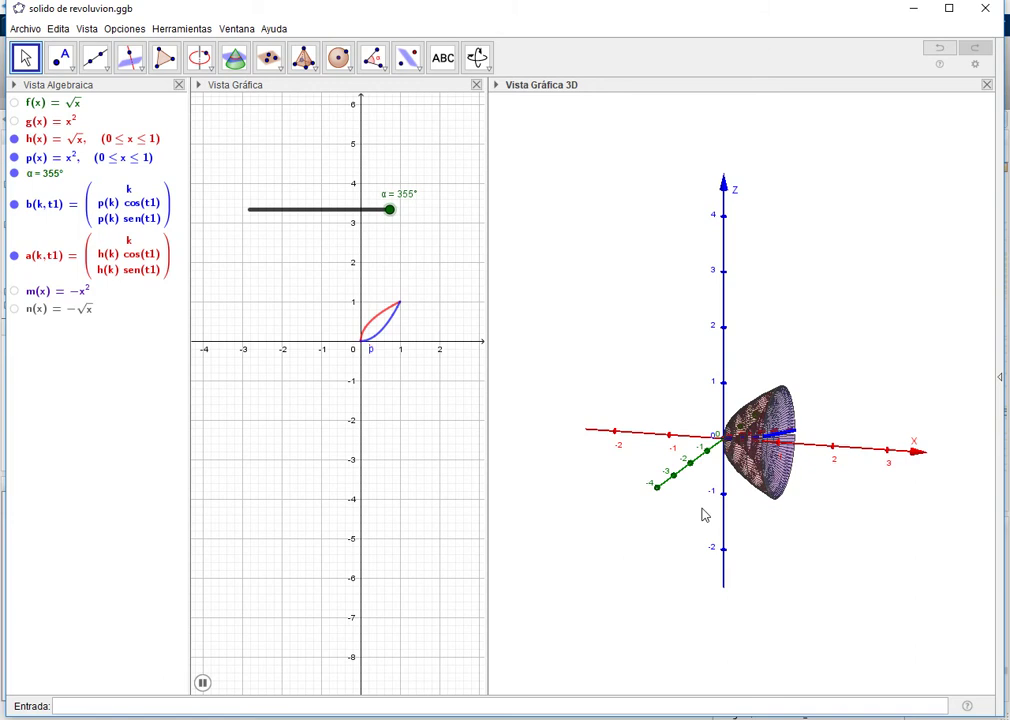
pyautogui.moveTo(687, 514); pyautogui.dragTo(683, 514)
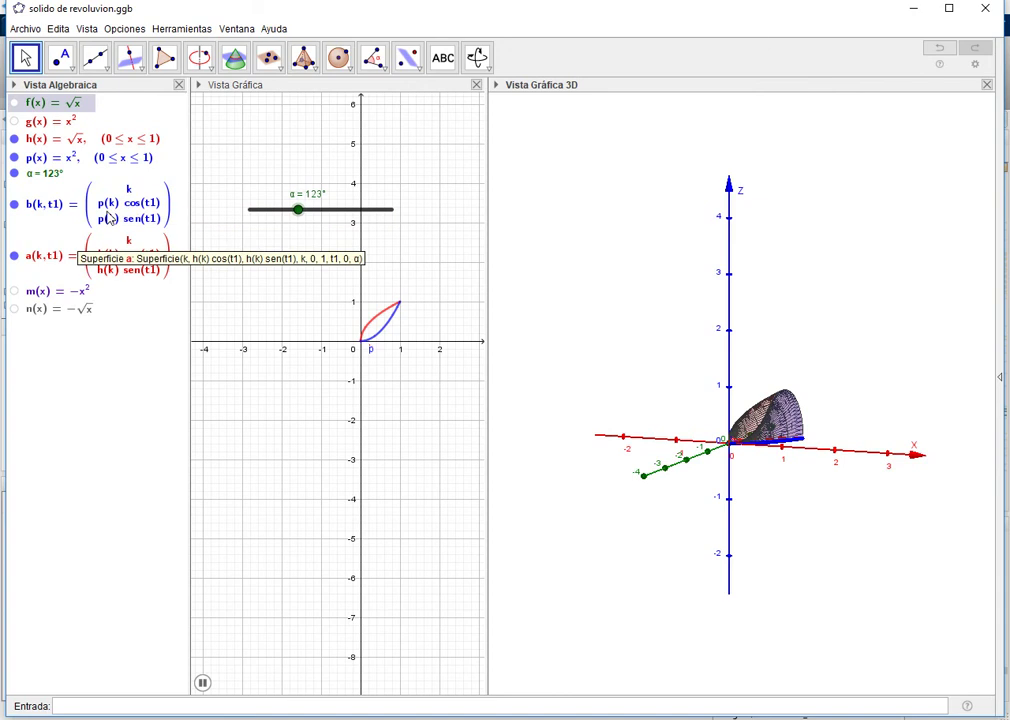
pyautogui.click(72, 149)
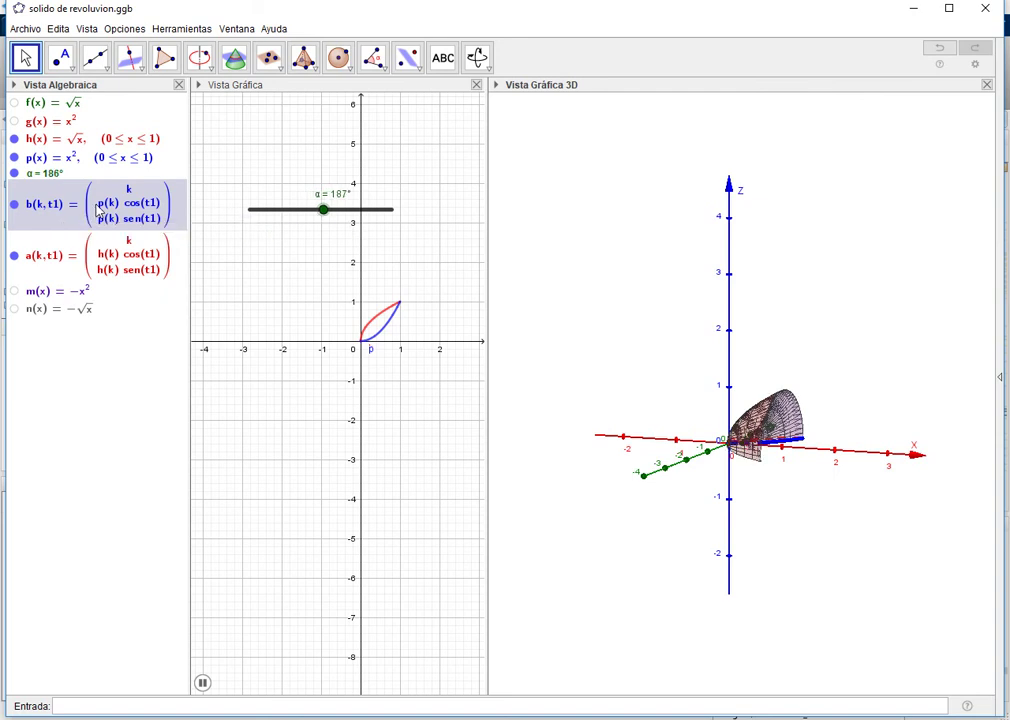
# - Review the definition of surface b, stop the α animation and close the definition with the original expression
pyautogui.doubleClick(98, 207)
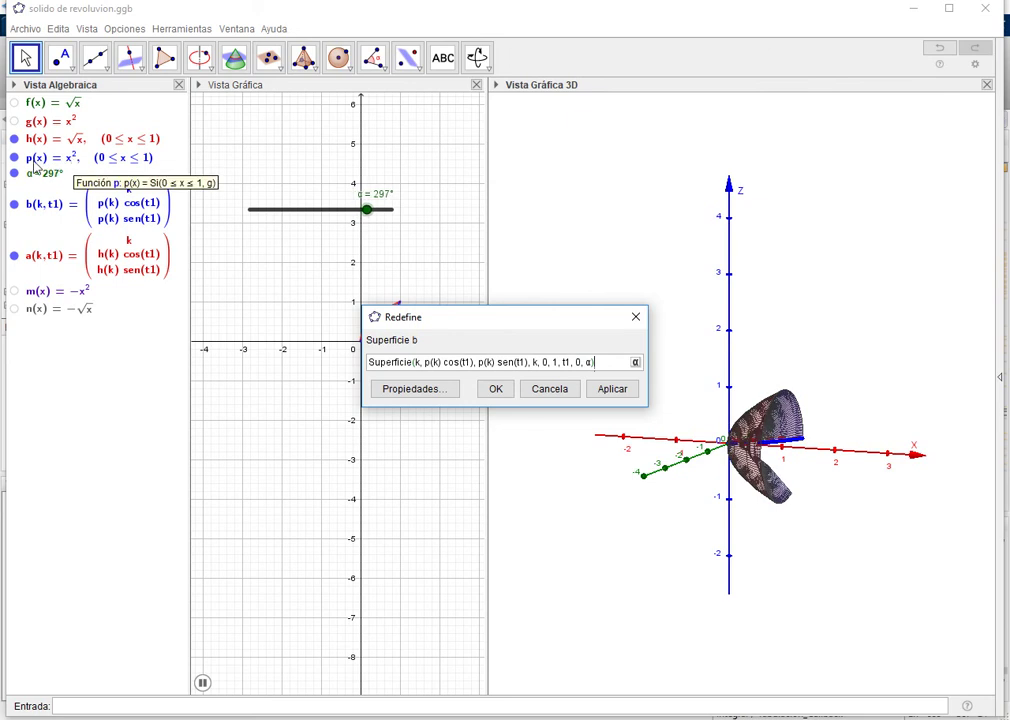
pyautogui.click(436, 372)
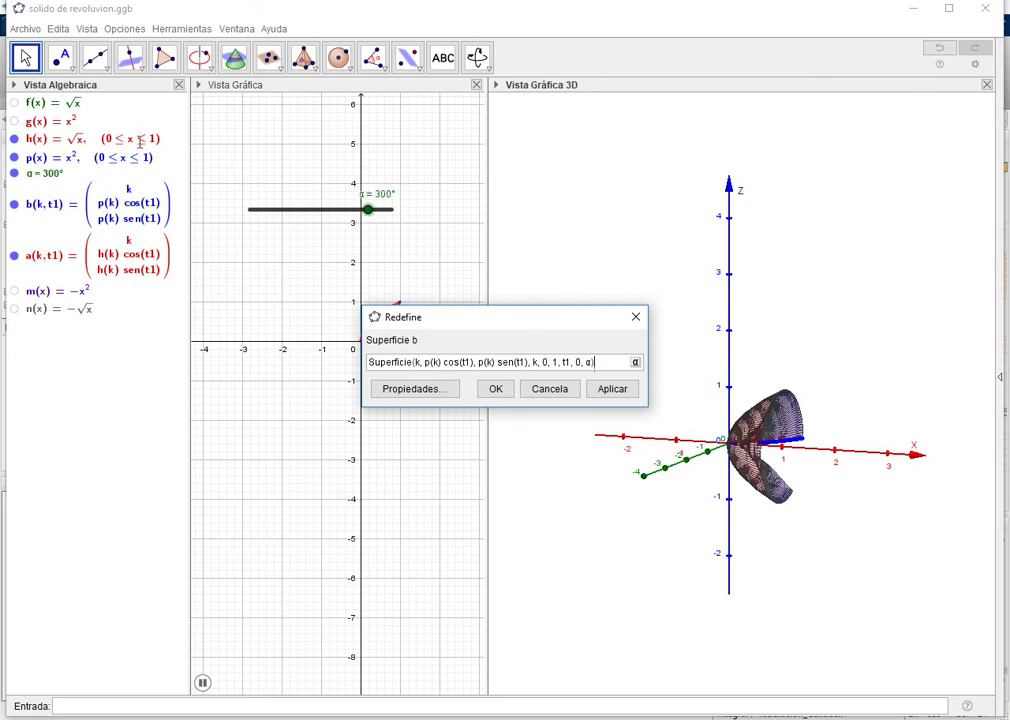
pyautogui.click(95, 140)
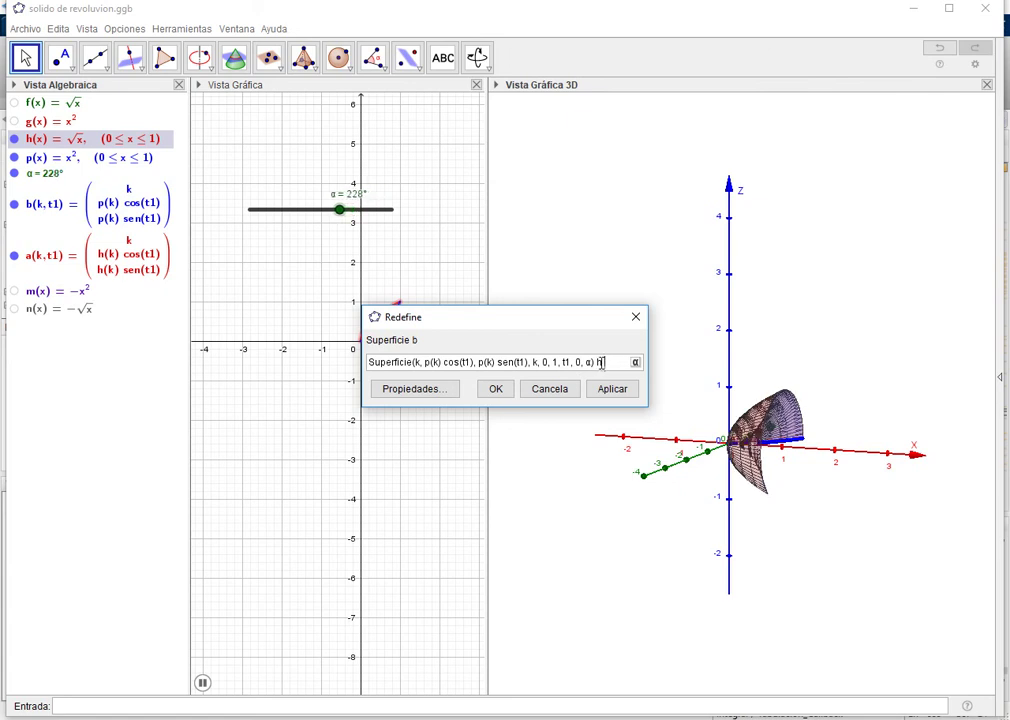
pyautogui.press('BackSpace')
pyautogui.press('BackSpace')
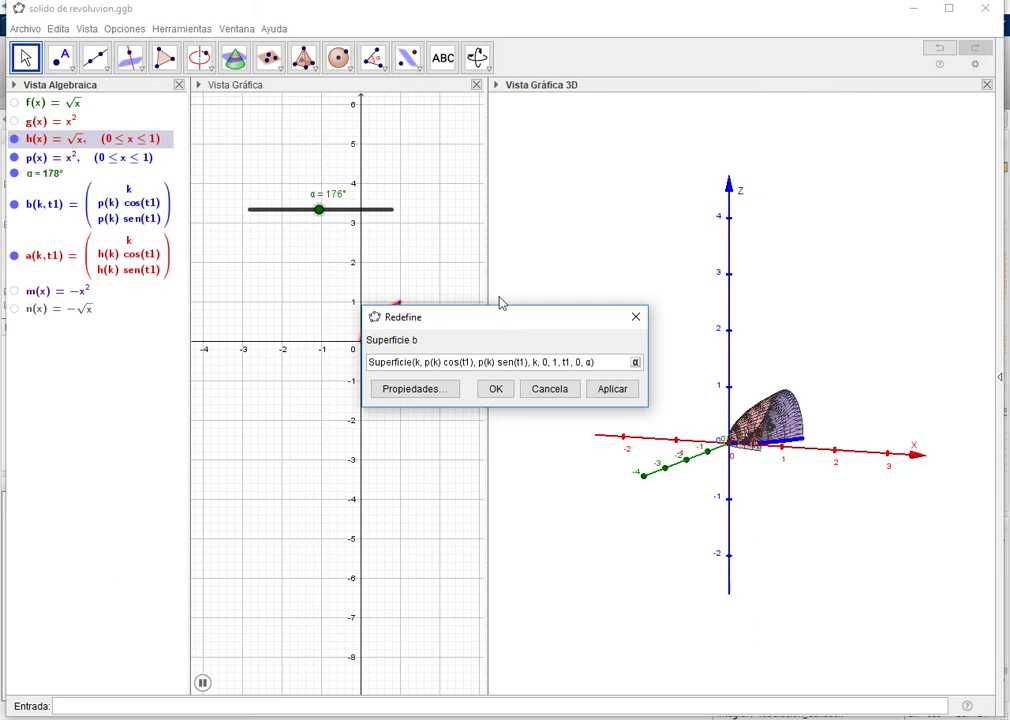
pyautogui.click(312, 211)
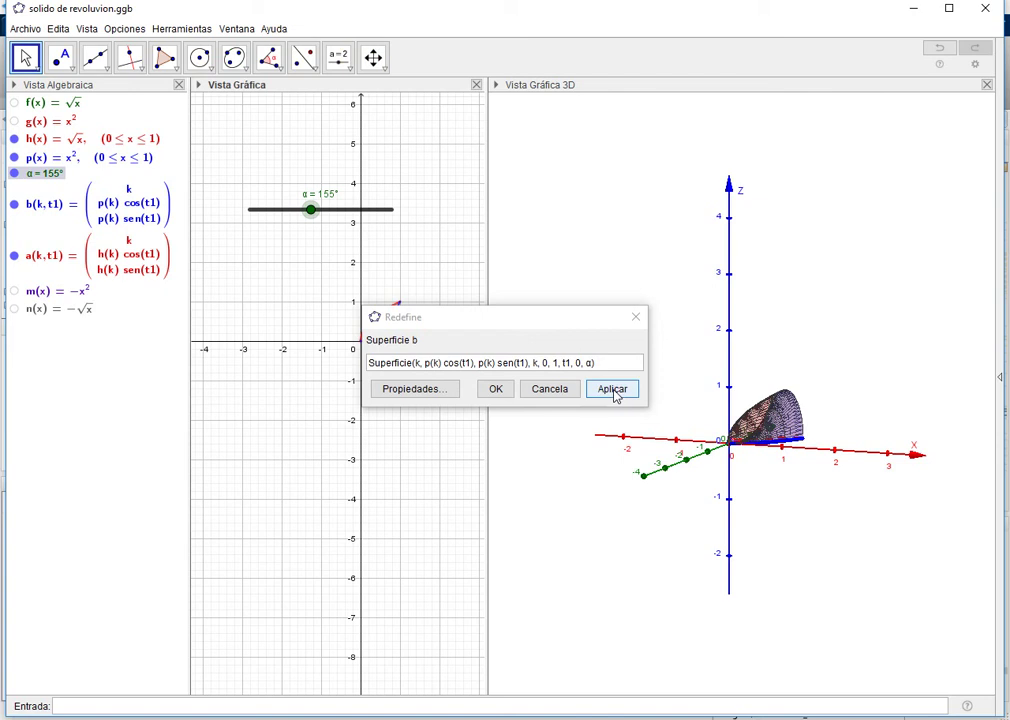
pyautogui.click(494, 395)
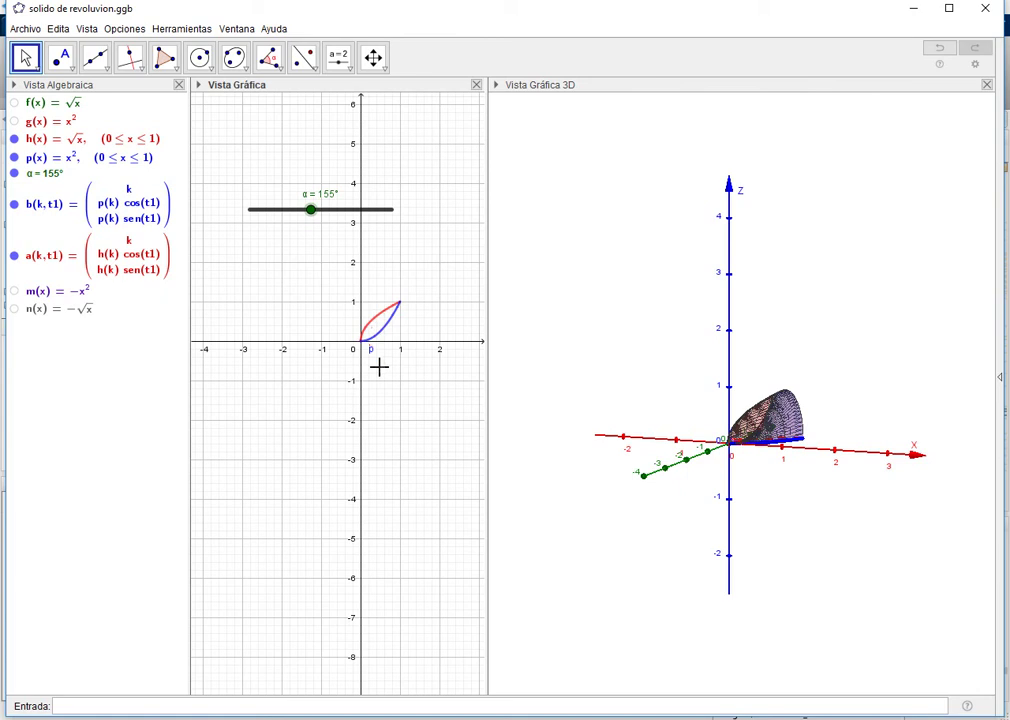
# - Enlarge the 2D and 3D graphs and set the angle α to 4°
pyautogui.scroll(2, 393, 367)
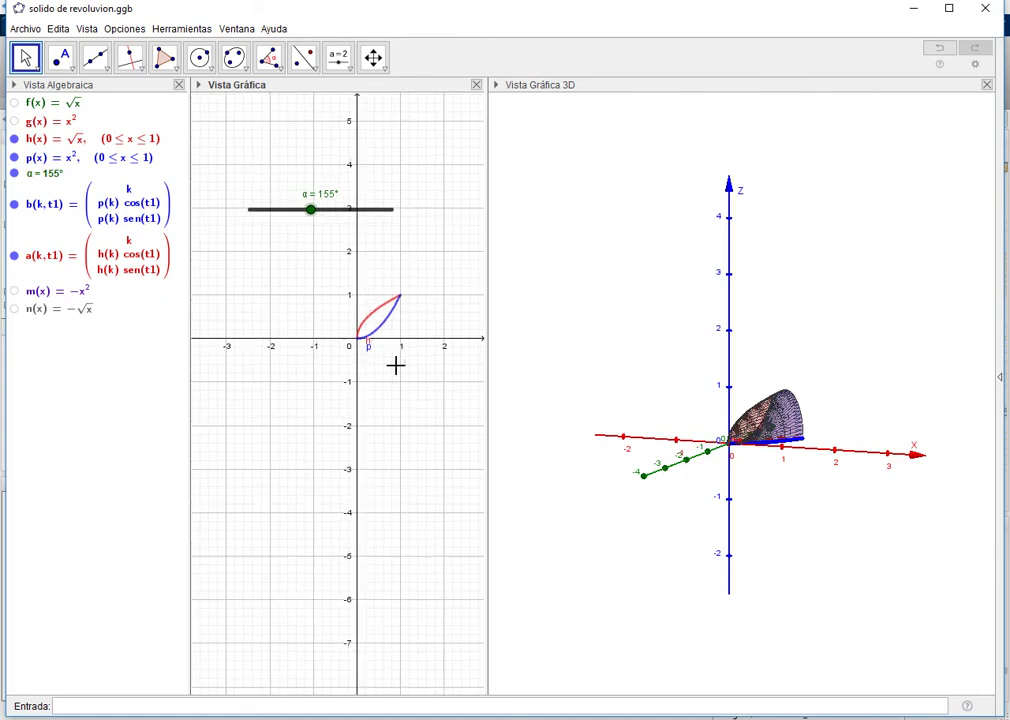
pyautogui.scroll(2, 395, 365)
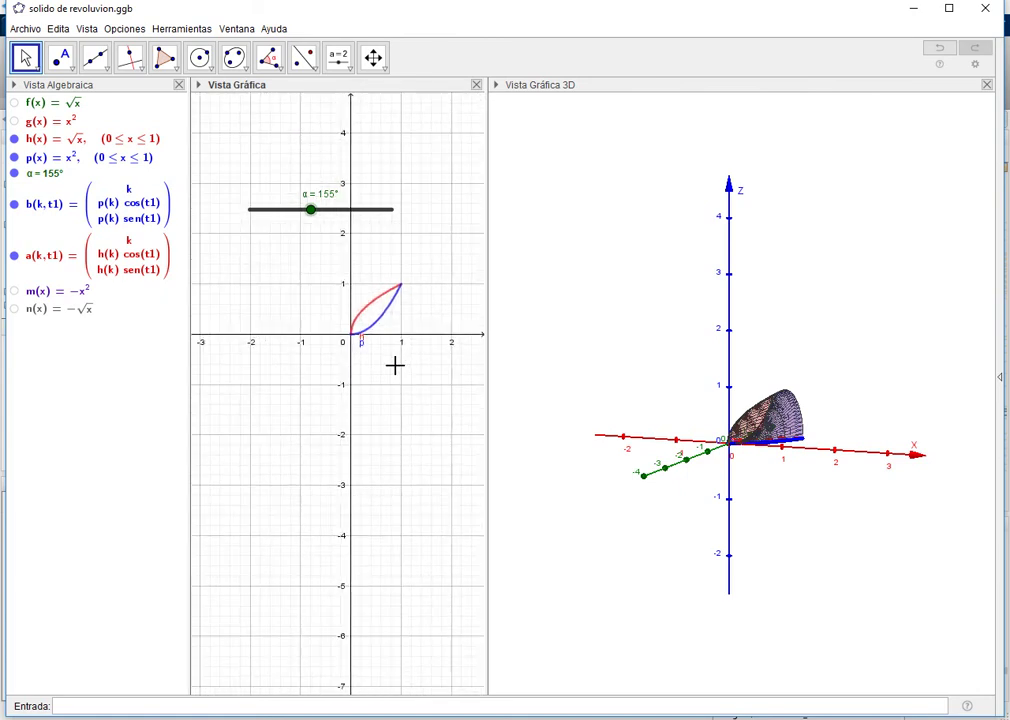
pyautogui.click(790, 385)
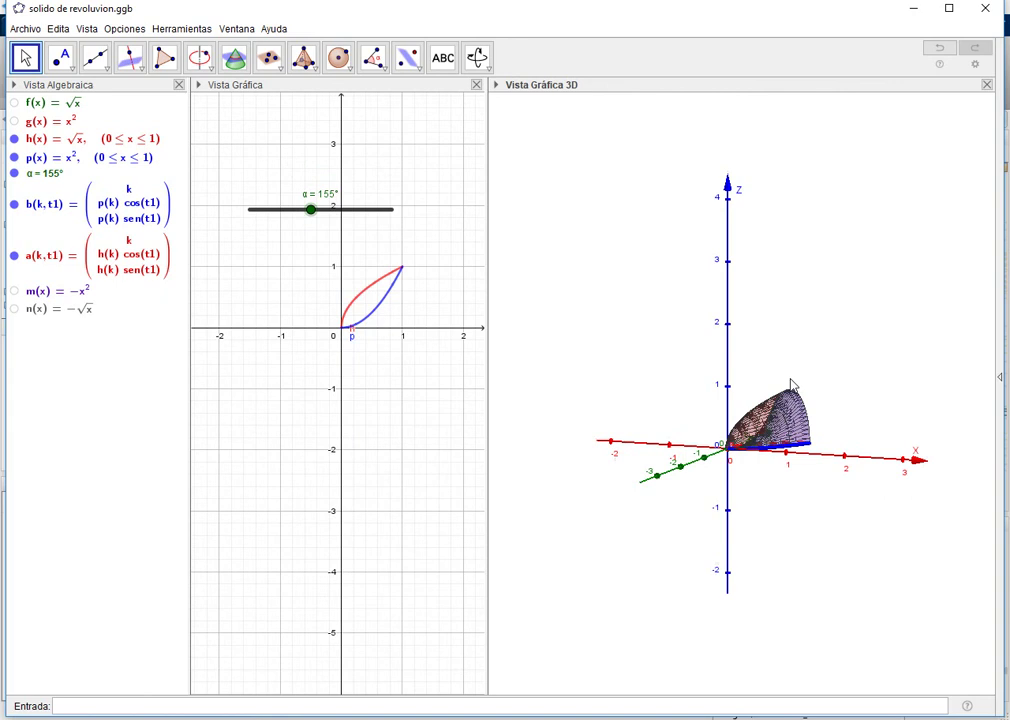
pyautogui.moveTo(311, 210); pyautogui.dragTo(253, 220)
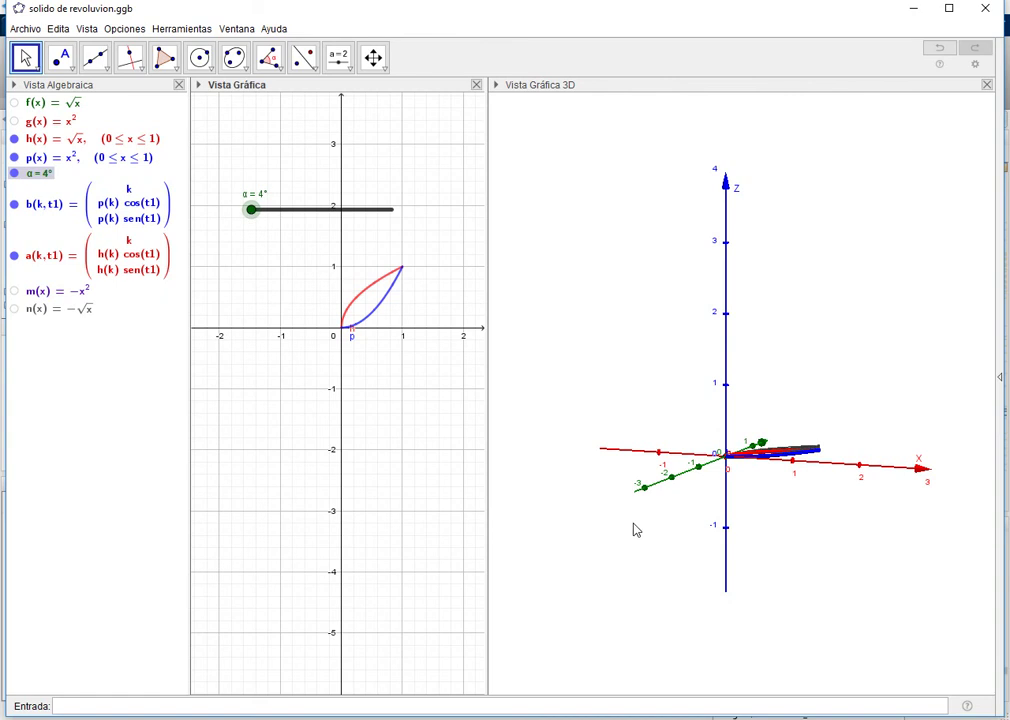
# - Animate the angle α and inspect the sweeping solid of revolution from the other side
pyautogui.moveTo(647, 552); pyautogui.dragTo(642, 548)
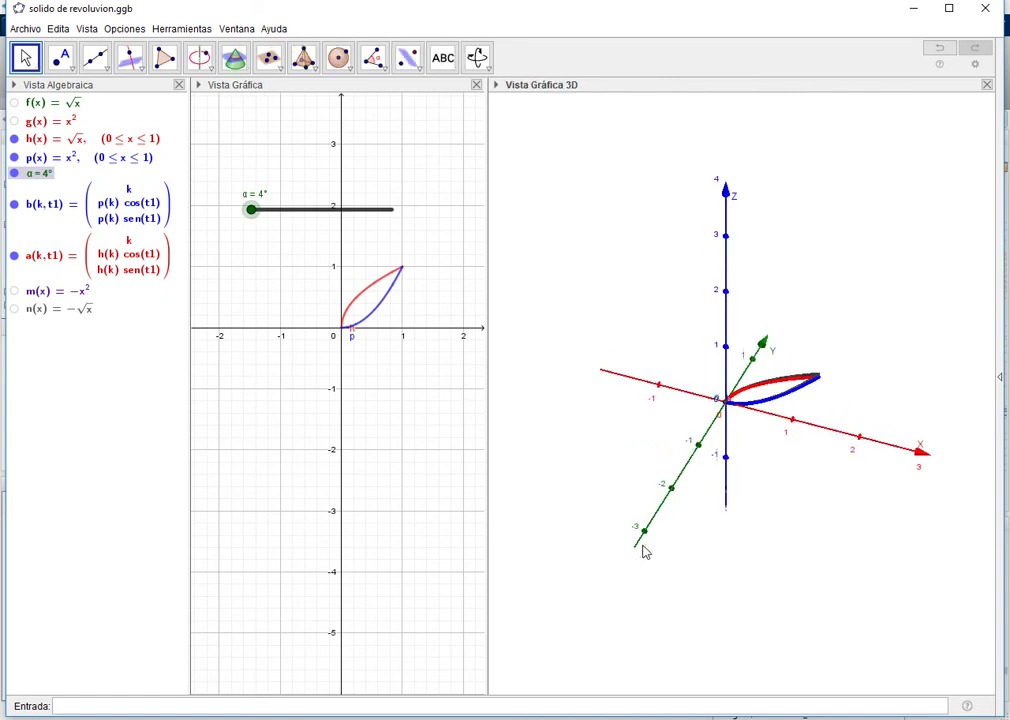
pyautogui.click(253, 219)
pyautogui.rightClick(253, 219)
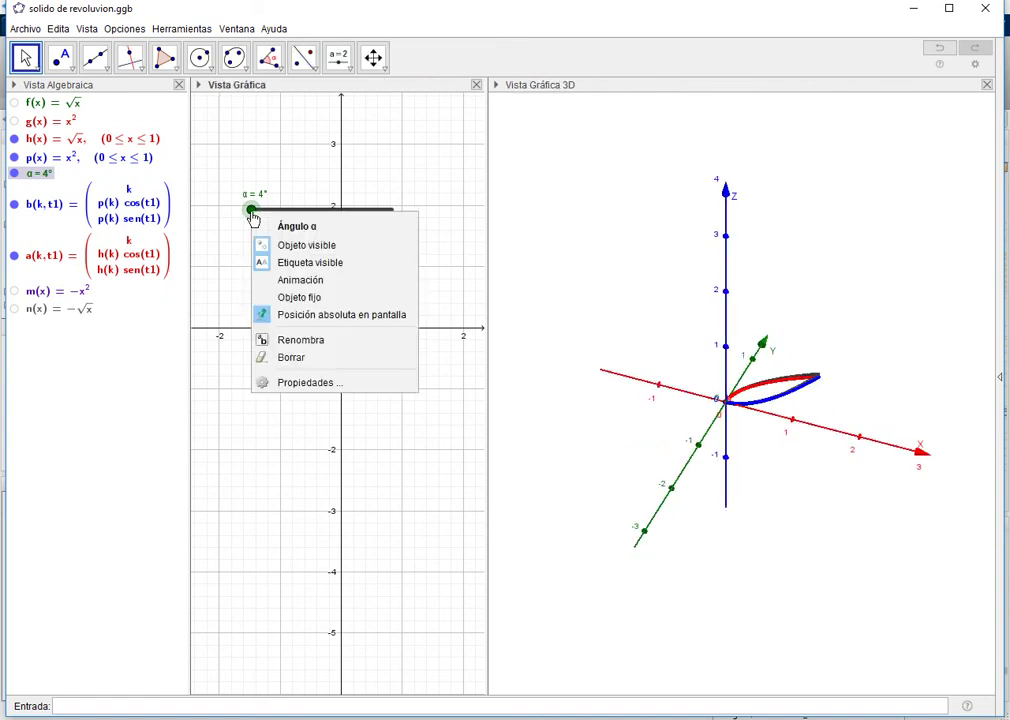
pyautogui.click(301, 287)
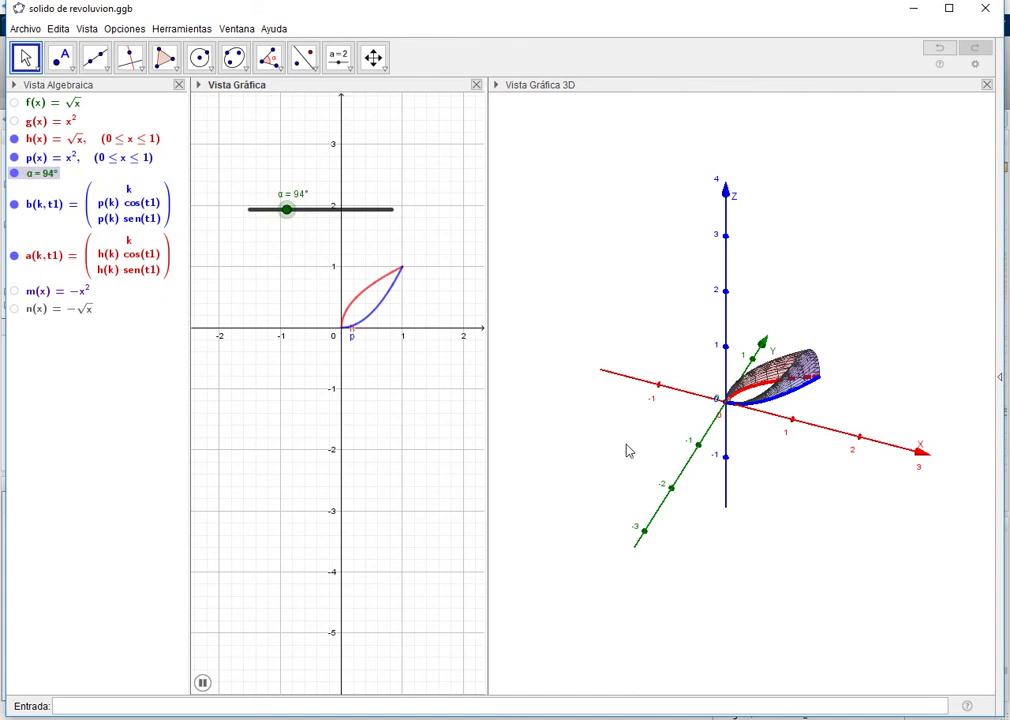
pyautogui.moveTo(640, 447); pyautogui.dragTo(585, 478)
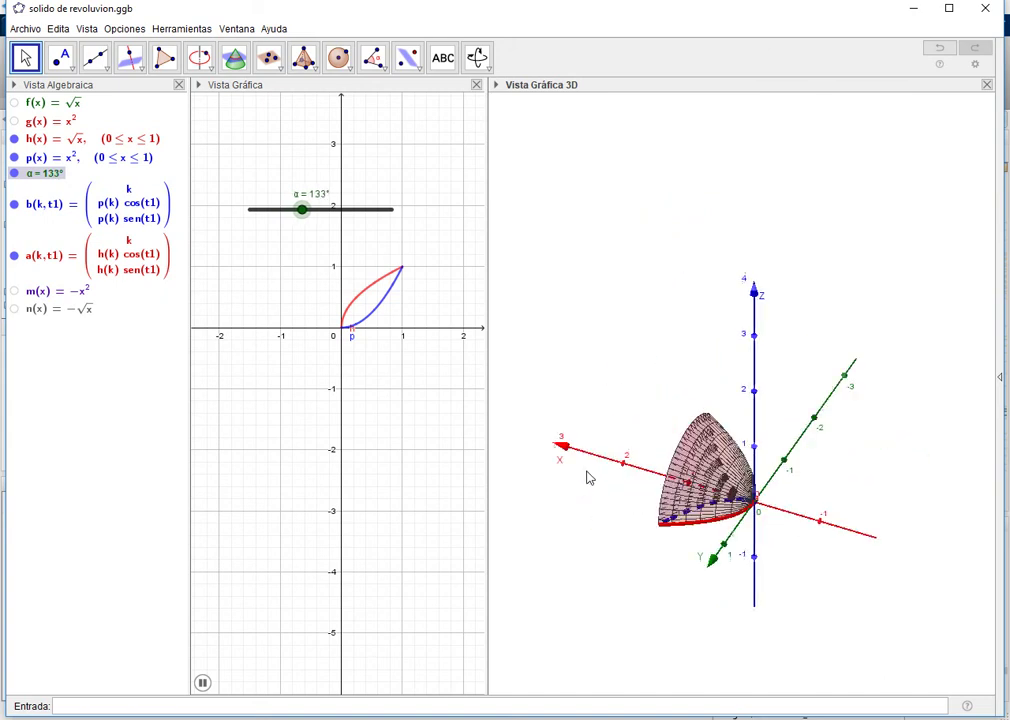